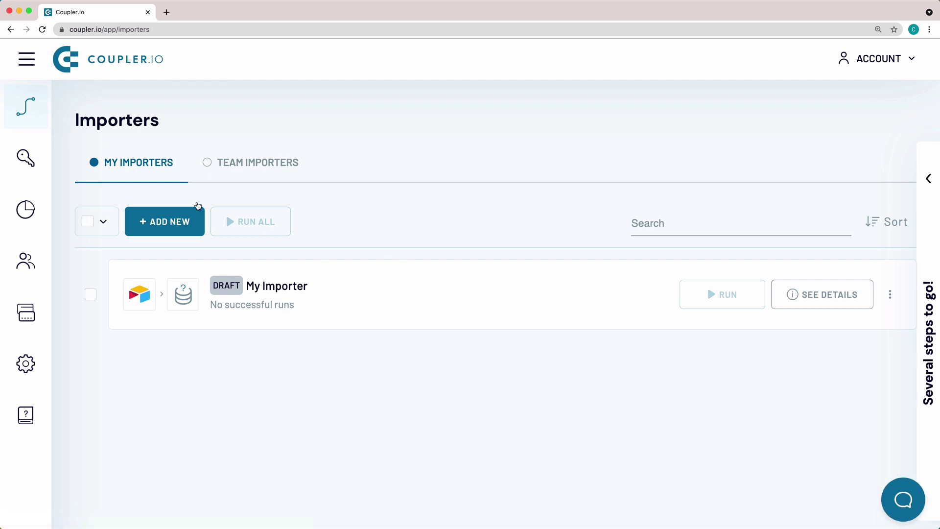
- Start a new importer and title it 'Blog Traffic Sources'
click(184, 229)
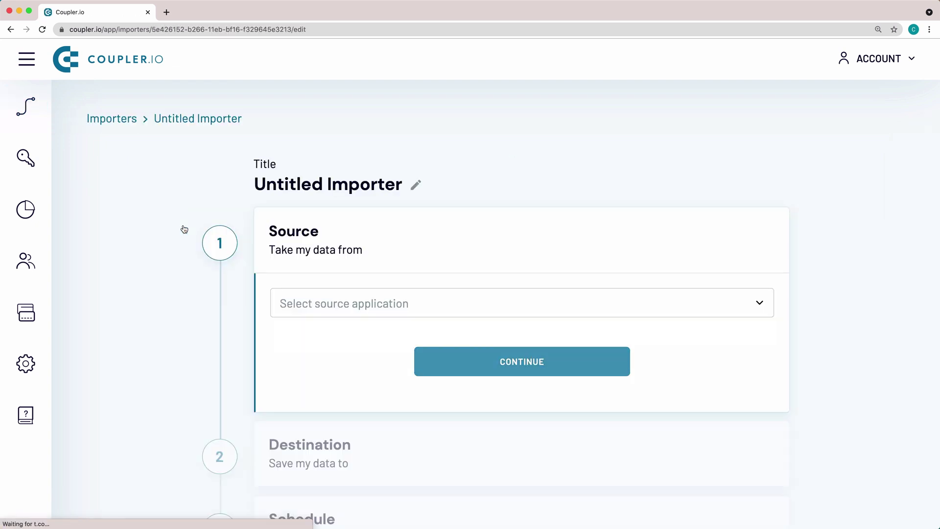
click(316, 182)
text(B)
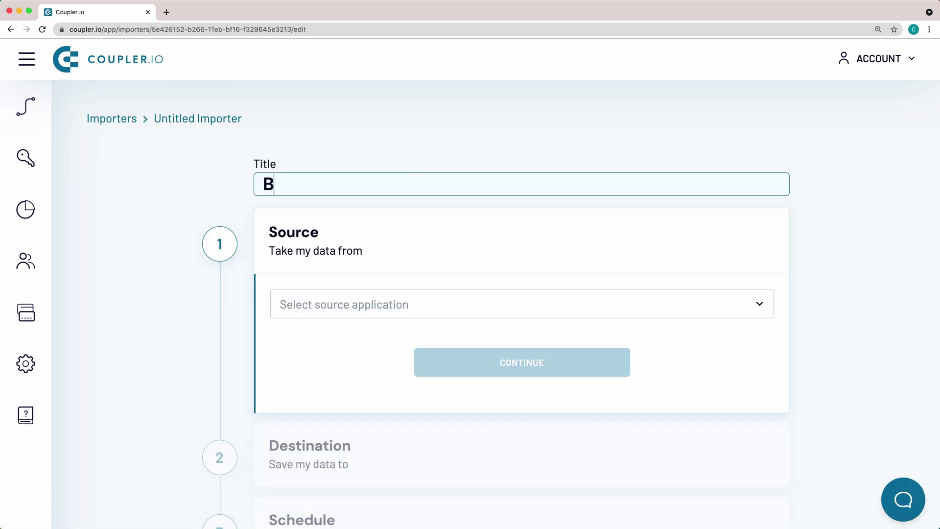
text(log Traffic Sources)
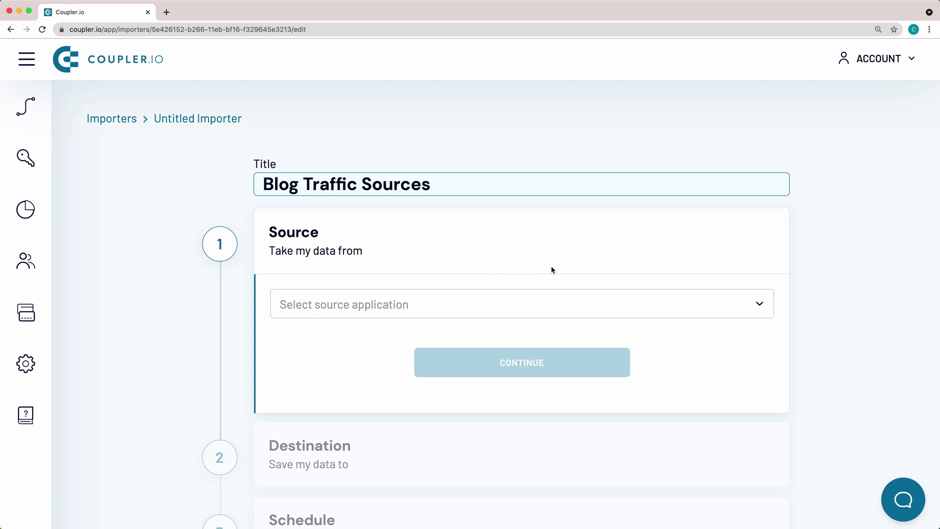
- Choose Wordpress as the importer's source application
click(759, 305)
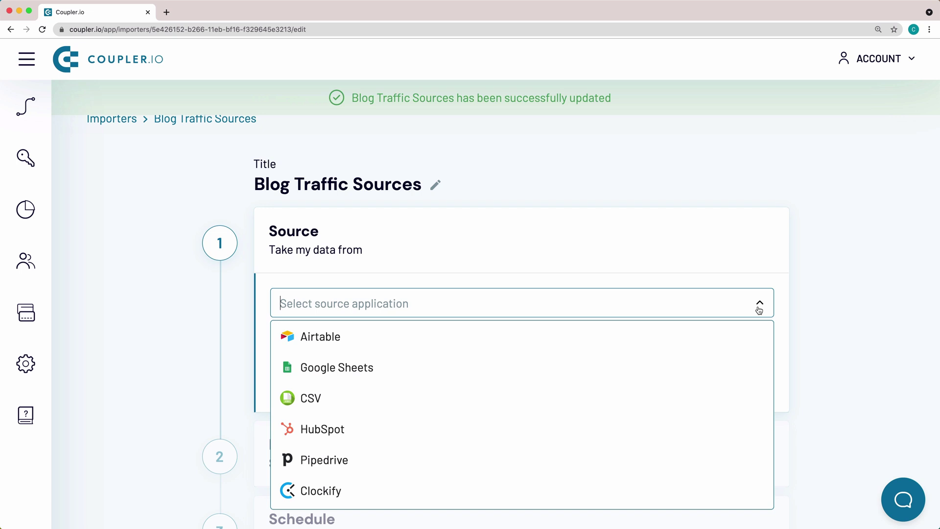
text(wor)
click(715, 329)
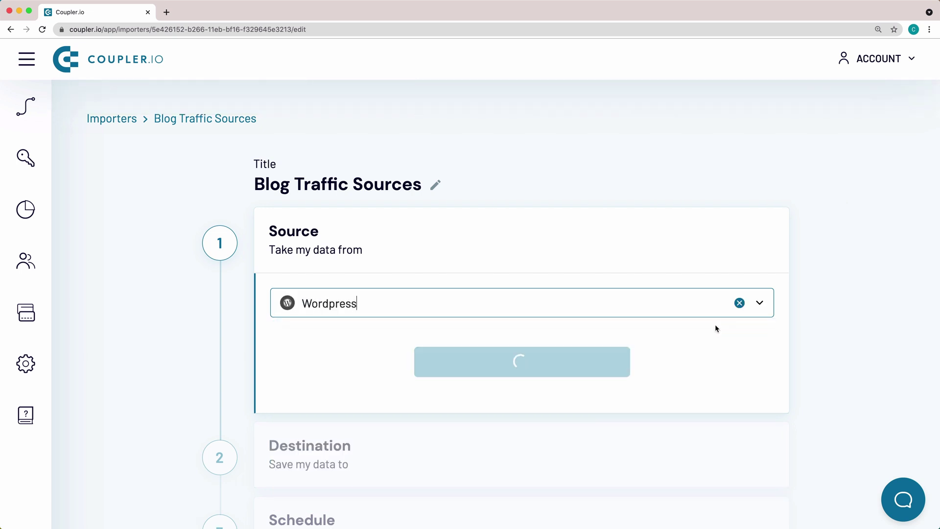
- Confirm Wordpress, sign in to WordPress.com with the saved login, and approve Coupler.io's access to the blog
click(577, 368)
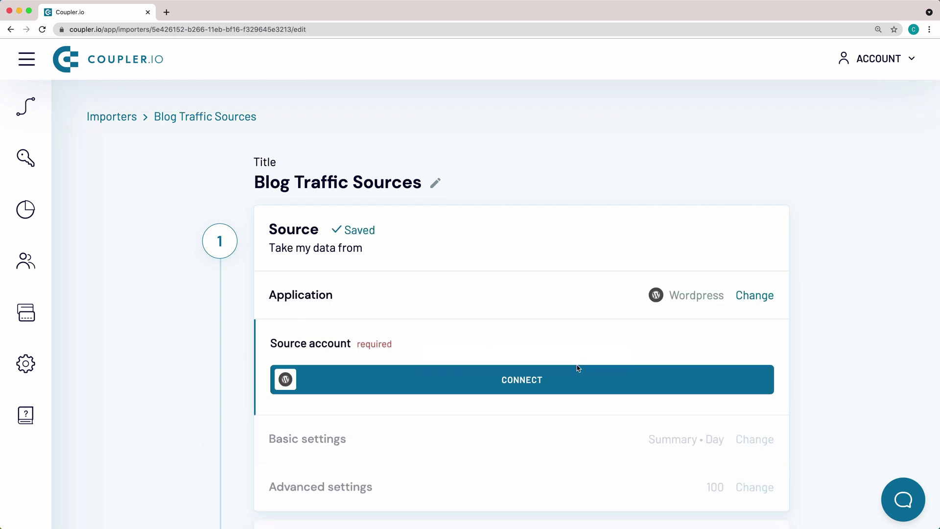
scroll(577, 368, down, 1)
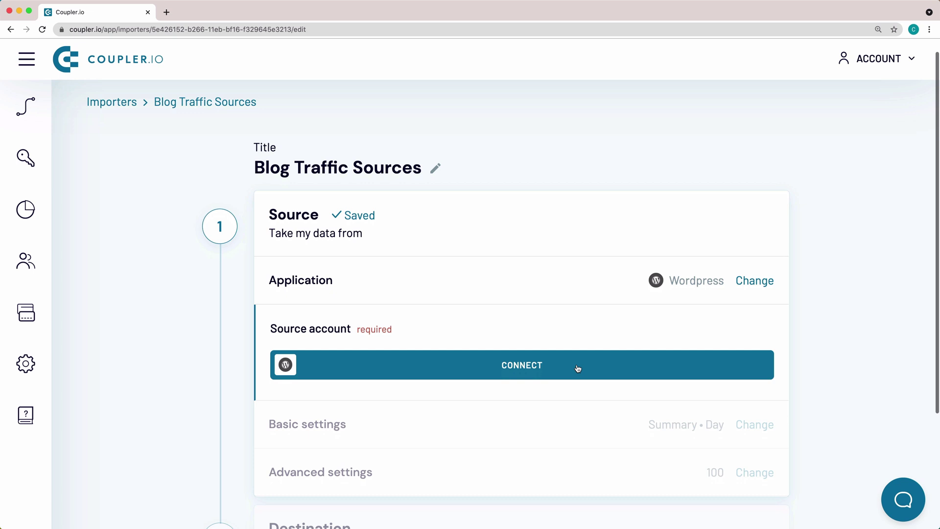
click(571, 367)
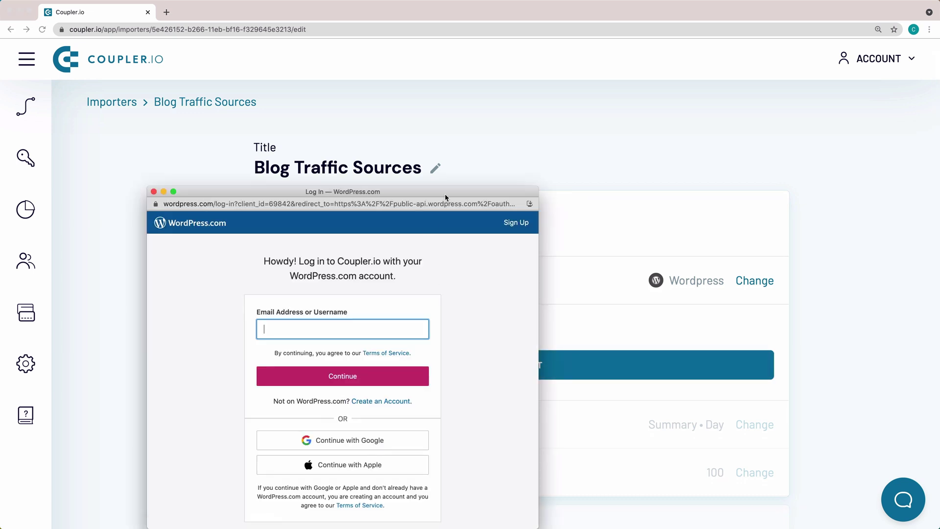
drag(445, 193, 464, 110)
click(334, 249)
click(329, 268)
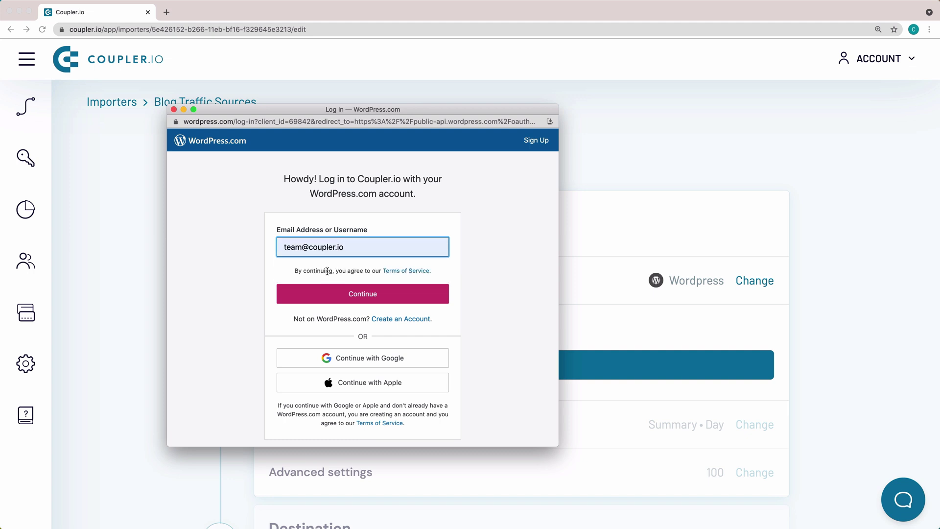
click(342, 294)
click(343, 337)
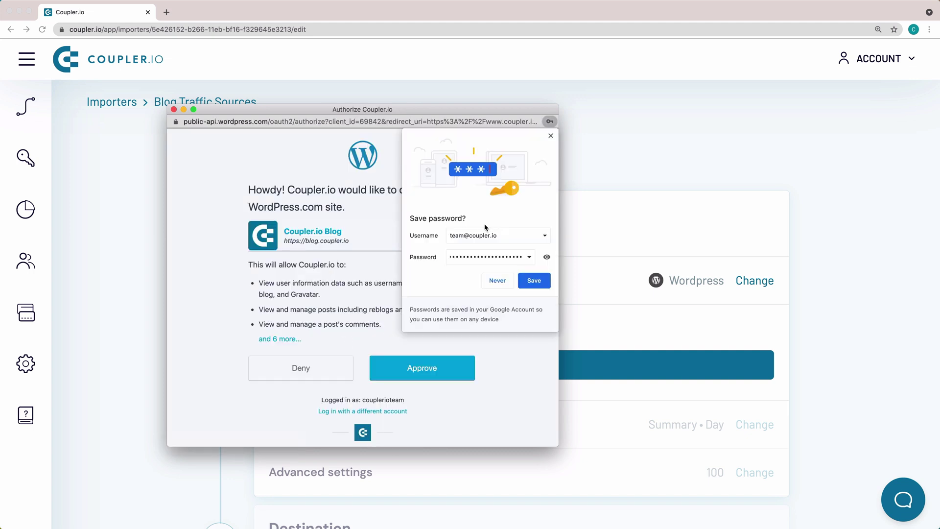
click(551, 136)
click(431, 371)
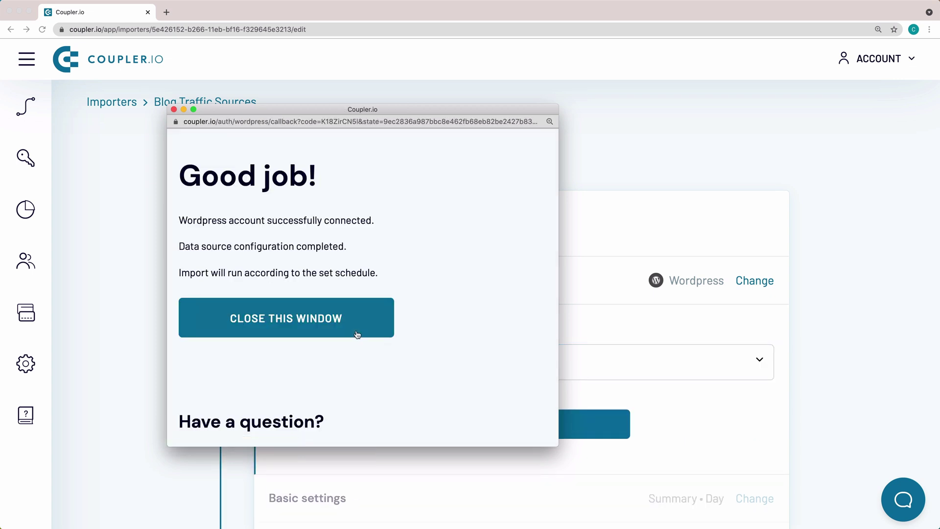
click(353, 328)
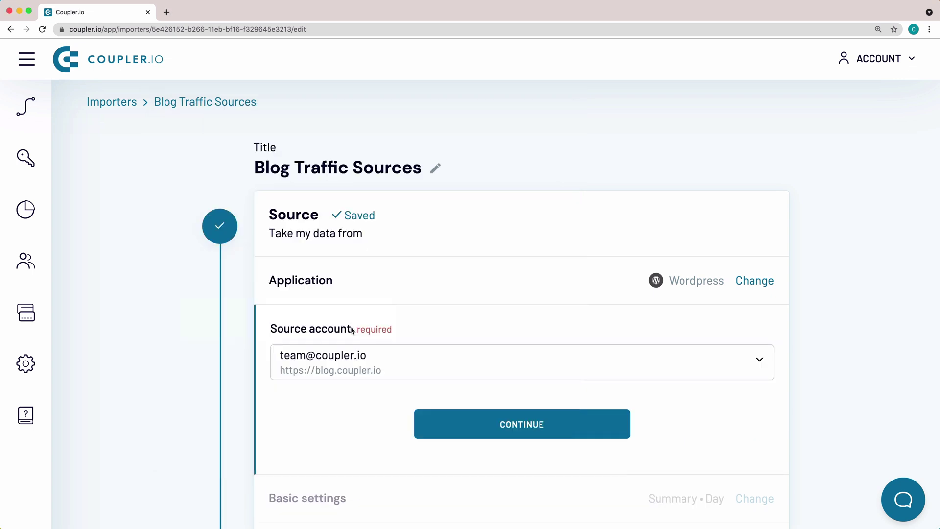
- Set the source to Referrers stats by Month with 1000 max results per period
click(510, 426)
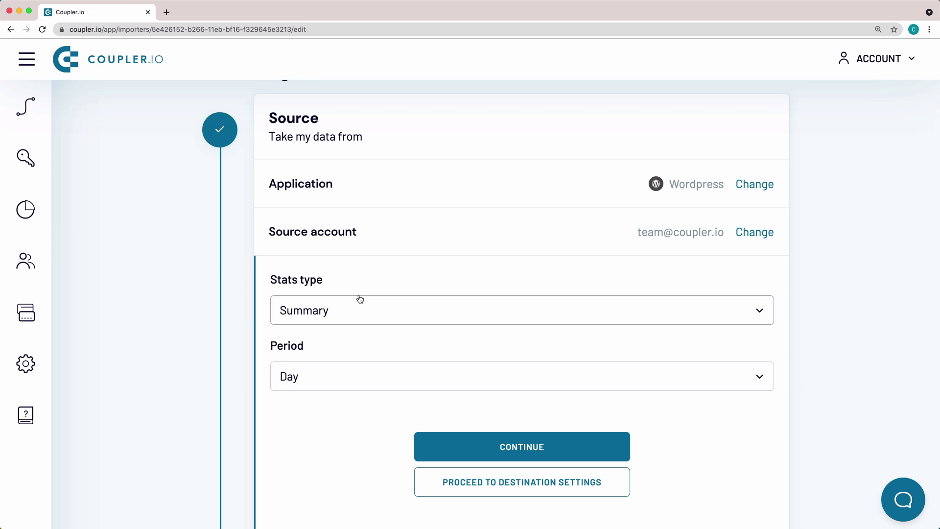
click(365, 310)
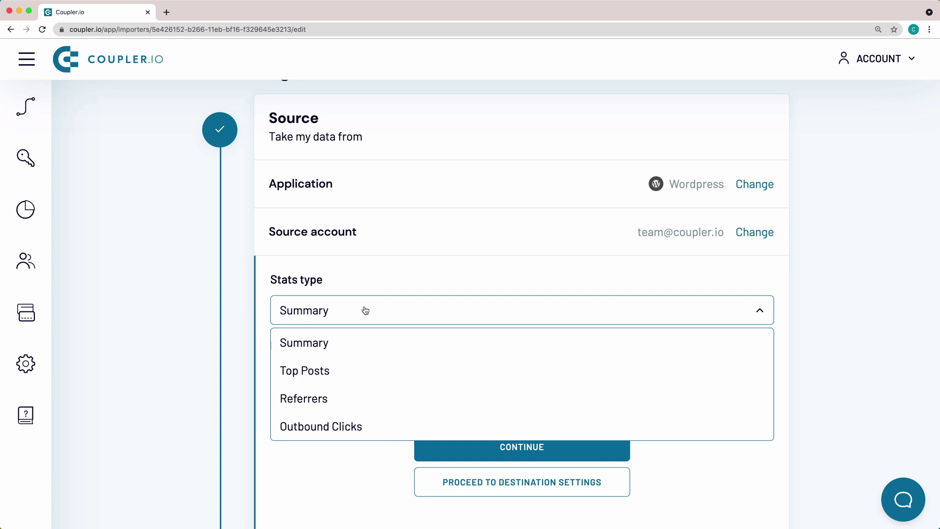
click(341, 404)
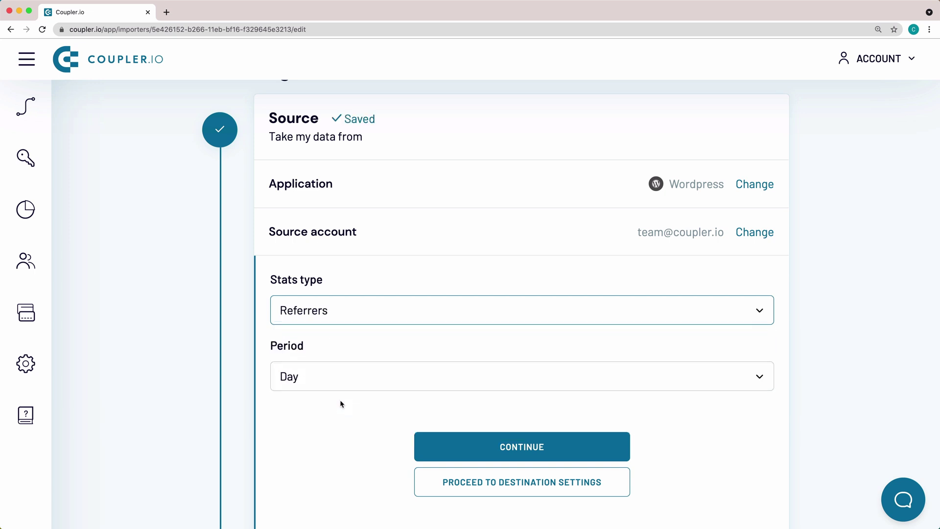
click(399, 383)
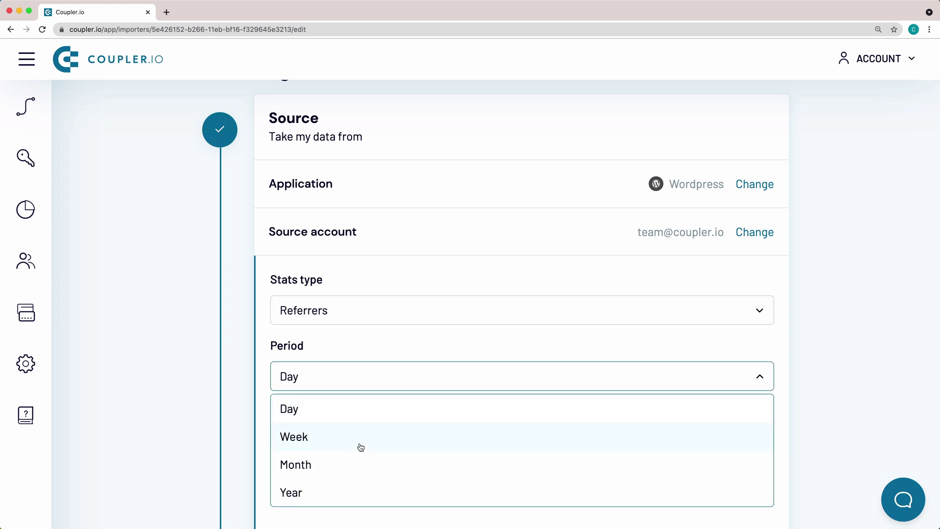
click(350, 466)
click(468, 448)
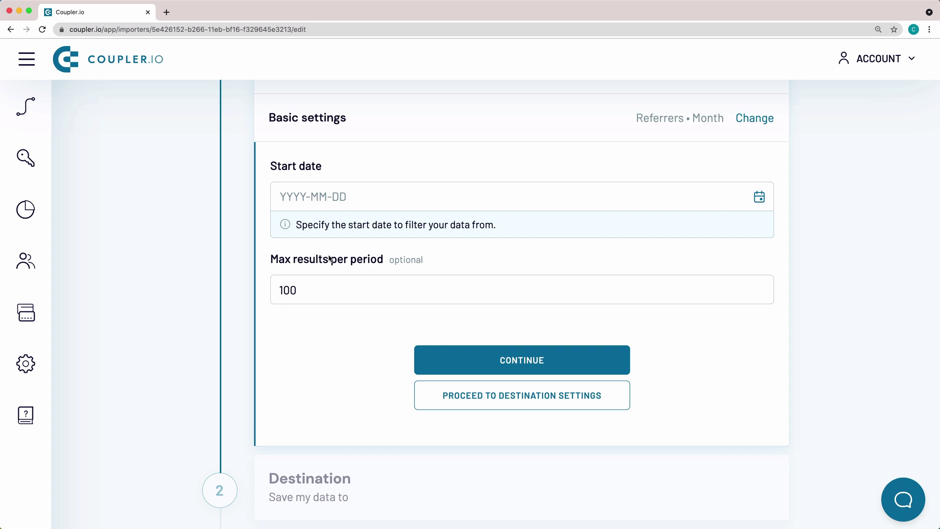
click(322, 294)
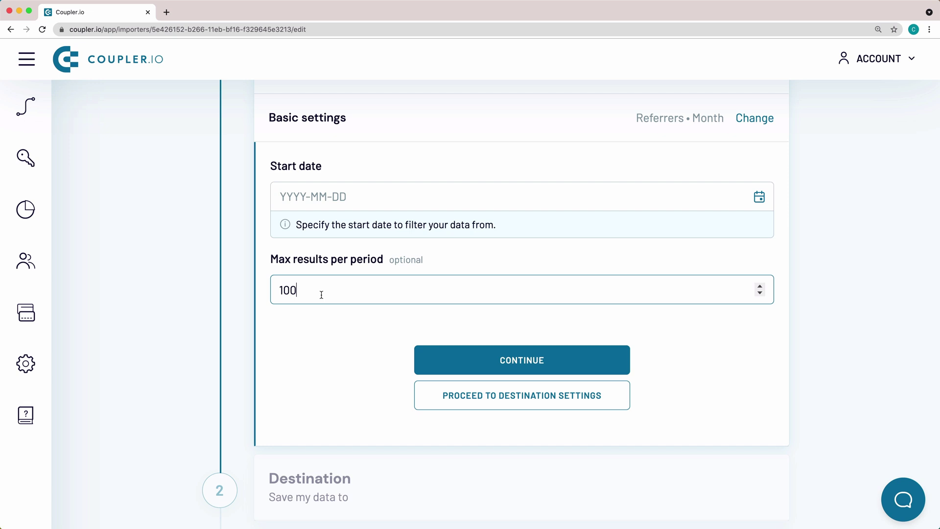
text(0)
- Pick Google Sheets as the destination application
click(506, 361)
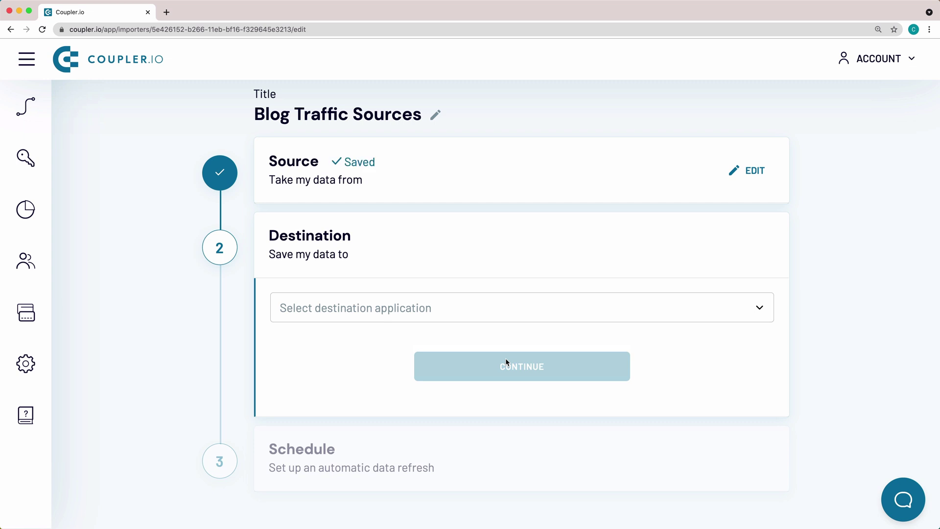
click(428, 305)
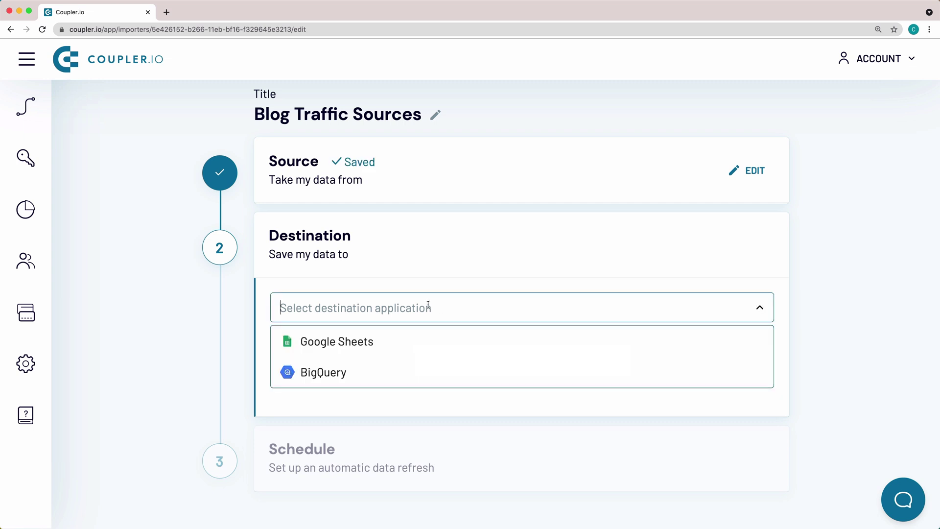
click(408, 358)
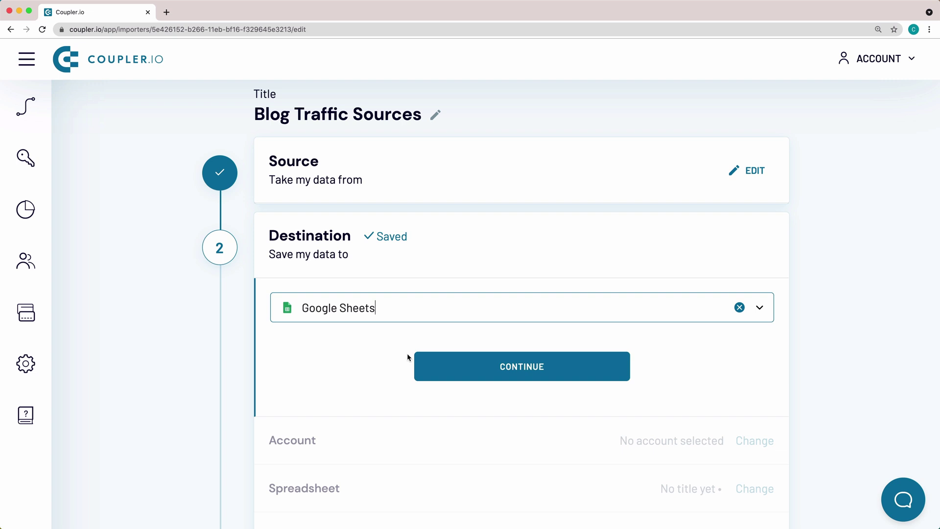
click(457, 363)
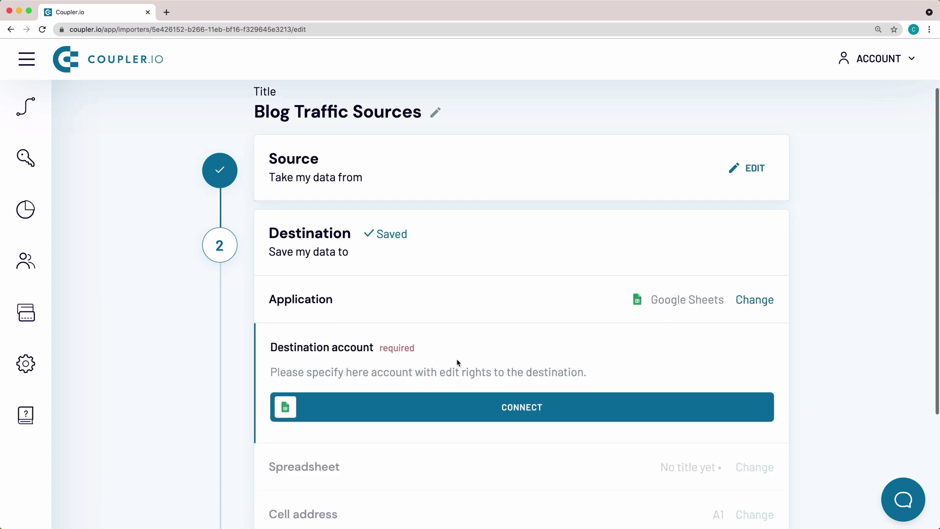
- Connect the Google account and allow Coupler.io access to its spreadsheets
click(496, 370)
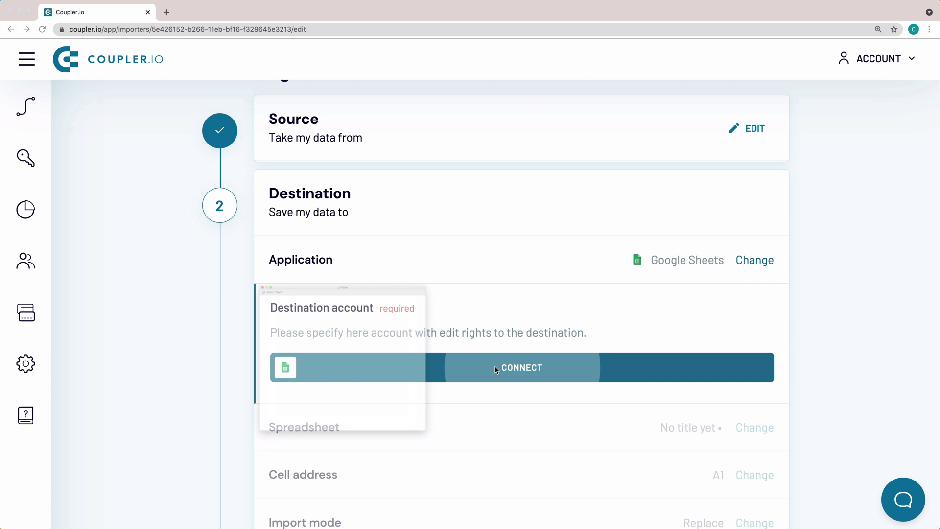
drag(411, 190, 427, 69)
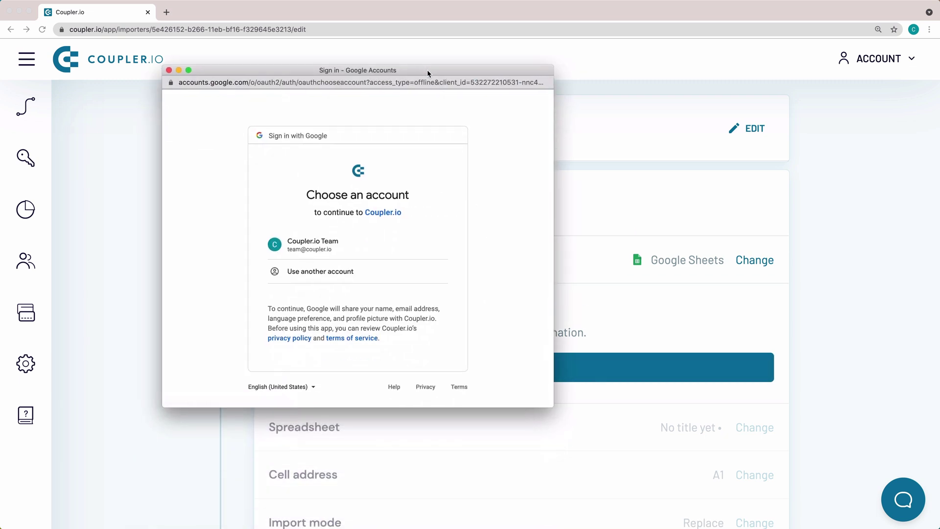
click(337, 249)
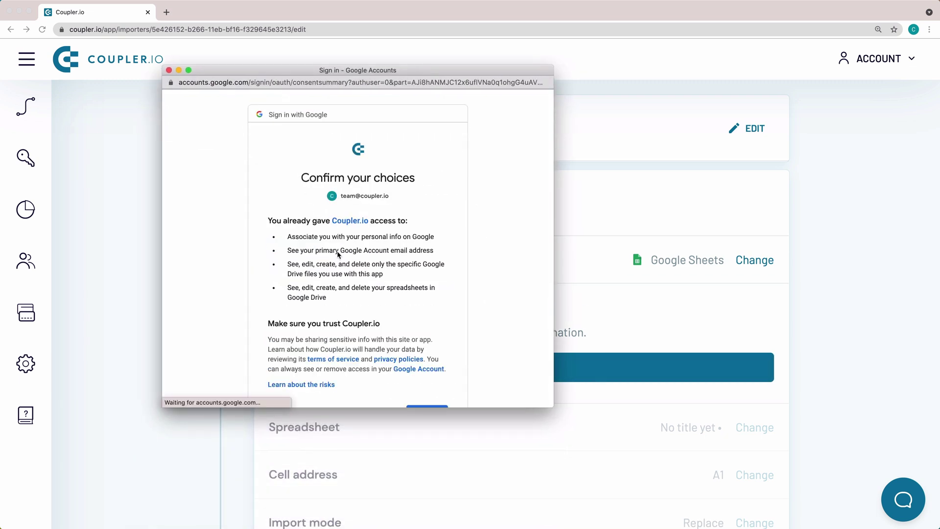
scroll(338, 253, down, 2)
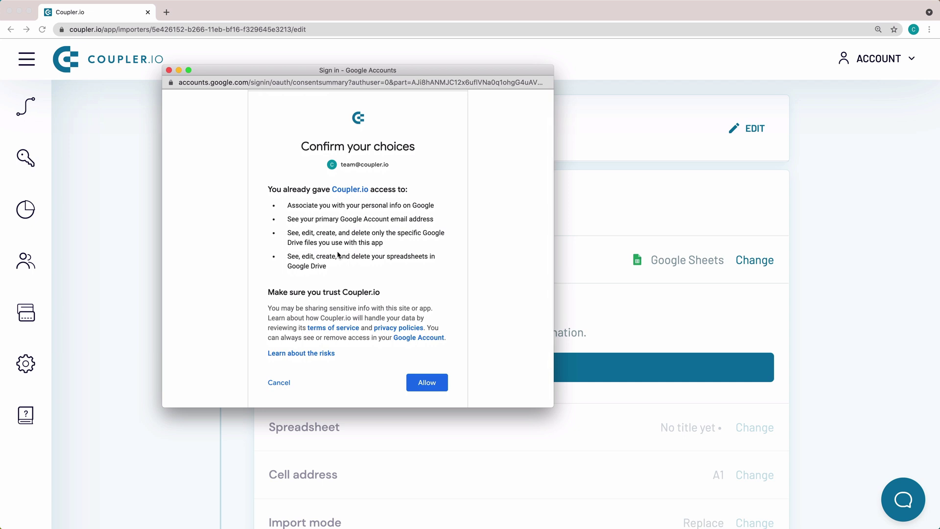
click(427, 382)
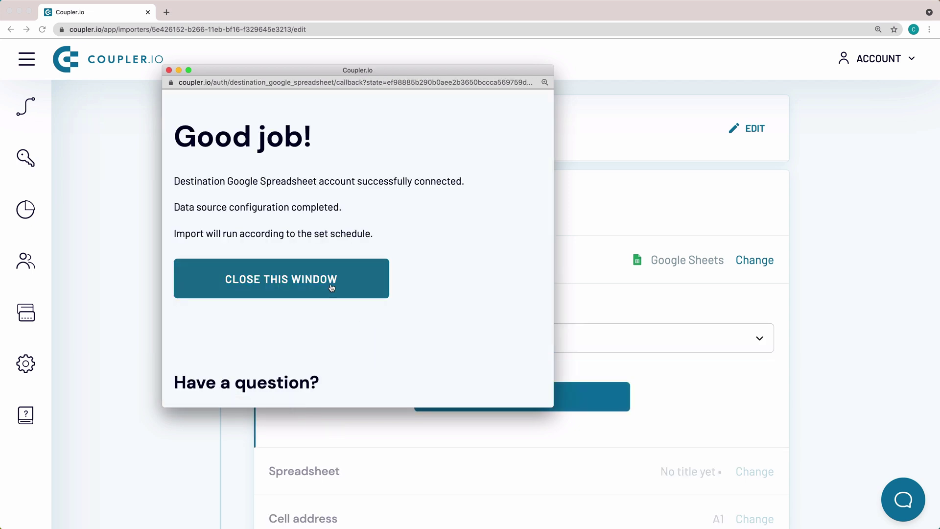
click(330, 283)
- Choose the WordPress Stats spreadsheet from the Video Tutorials folder
click(500, 394)
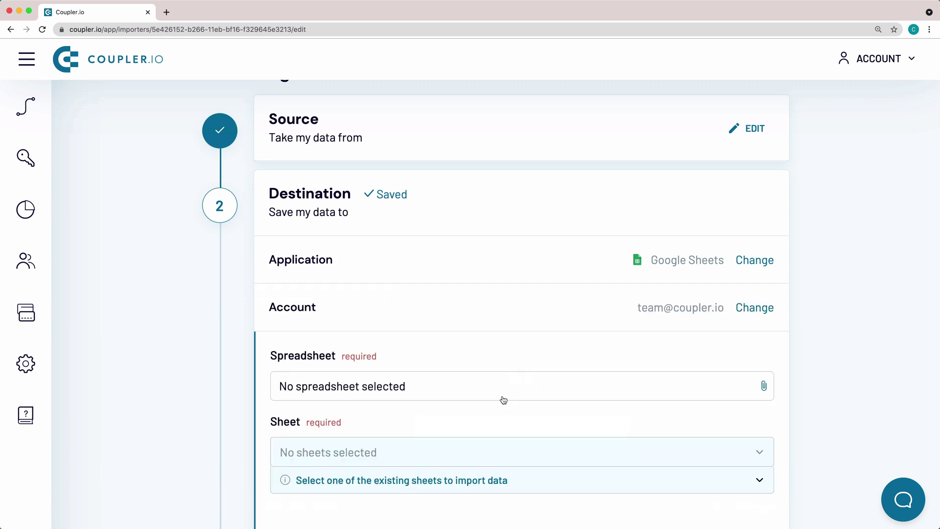
scroll(501, 399, down, 3)
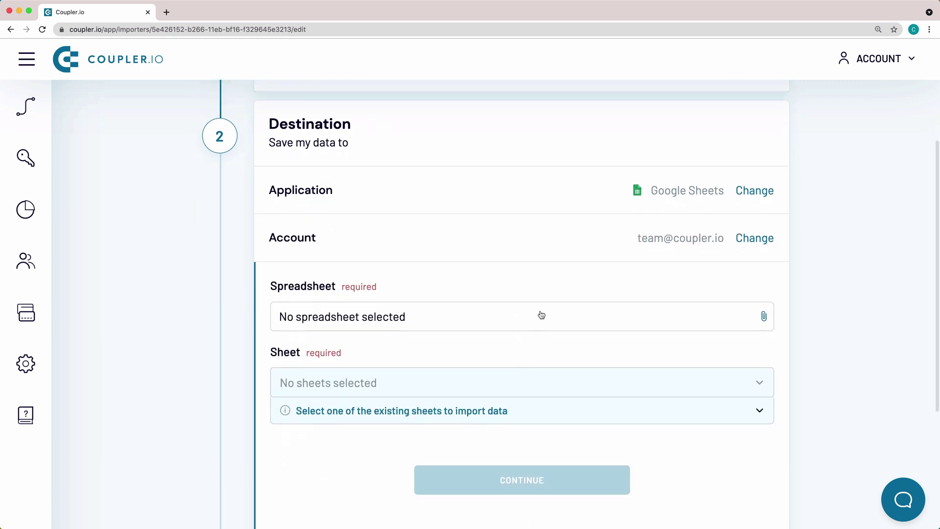
click(541, 315)
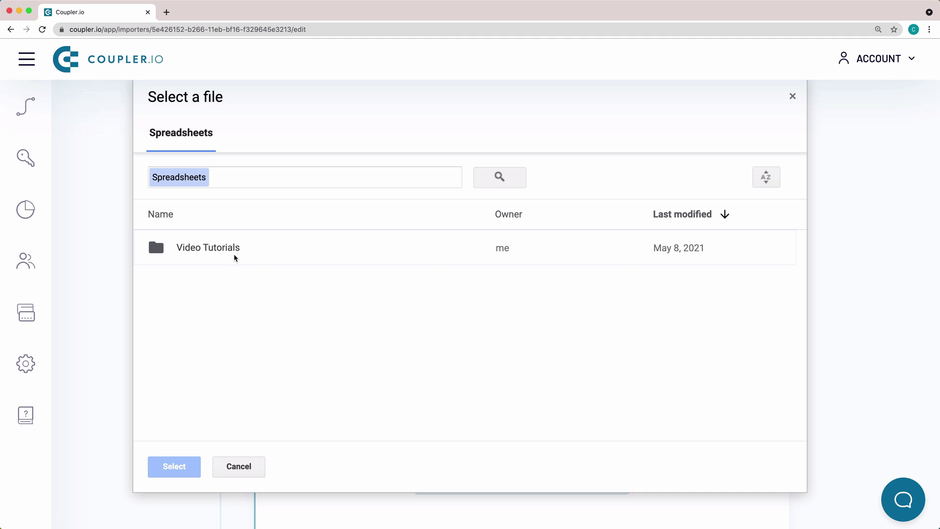
double_click(234, 254)
click(203, 263)
click(186, 467)
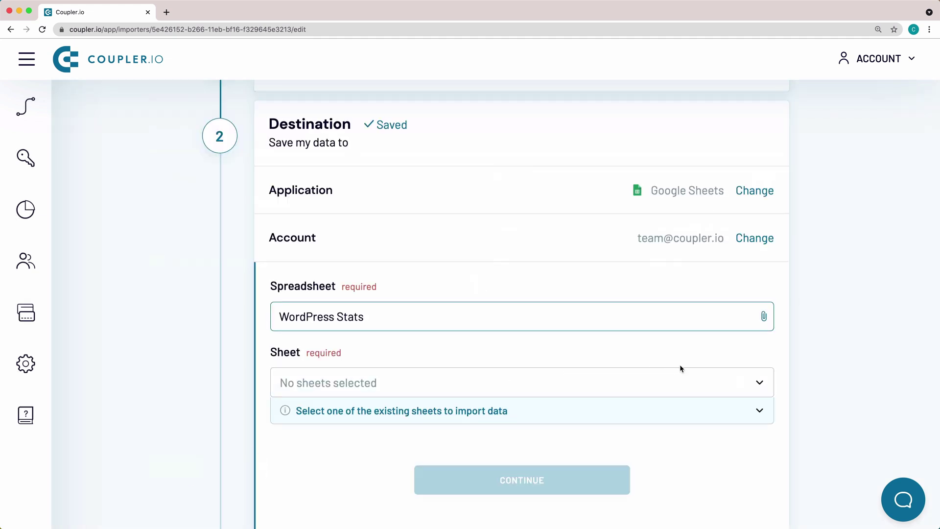
- Target the Blog traffic sources sheet, starting at cell A1
click(760, 384)
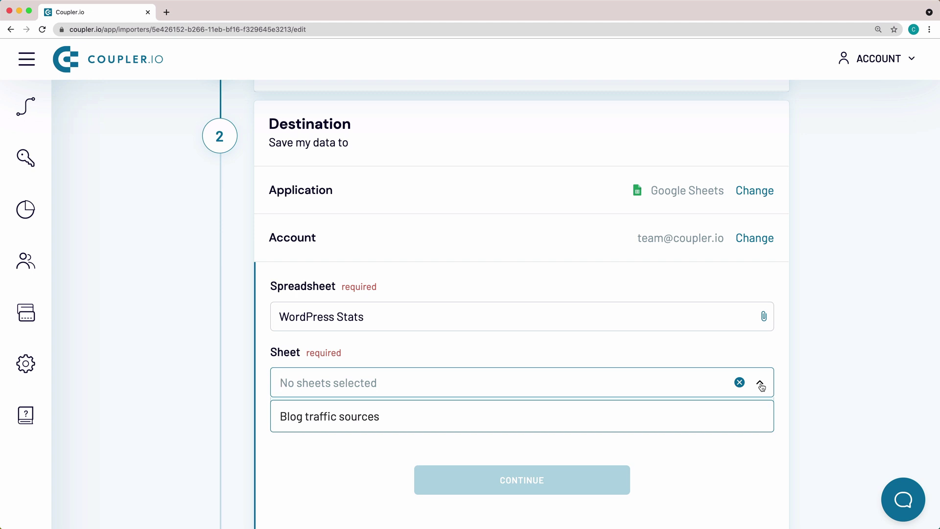
click(742, 418)
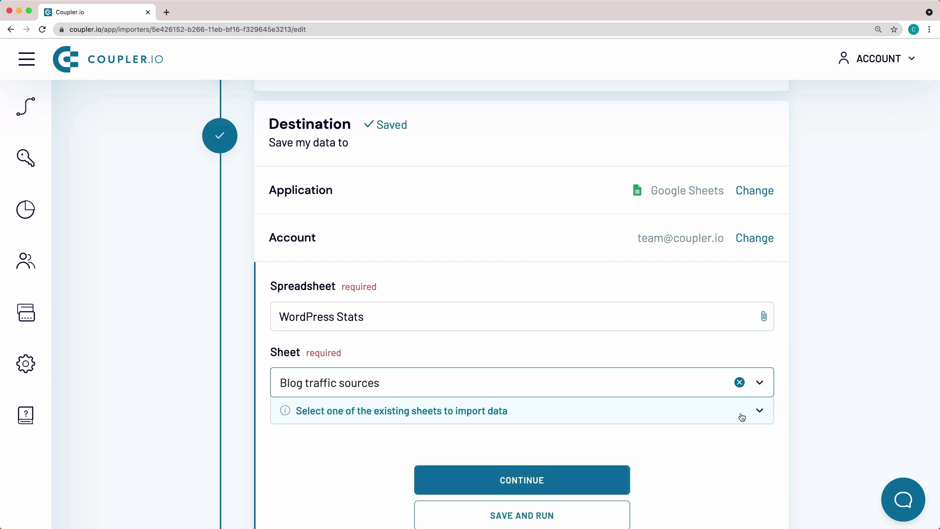
scroll(743, 418, down, 2)
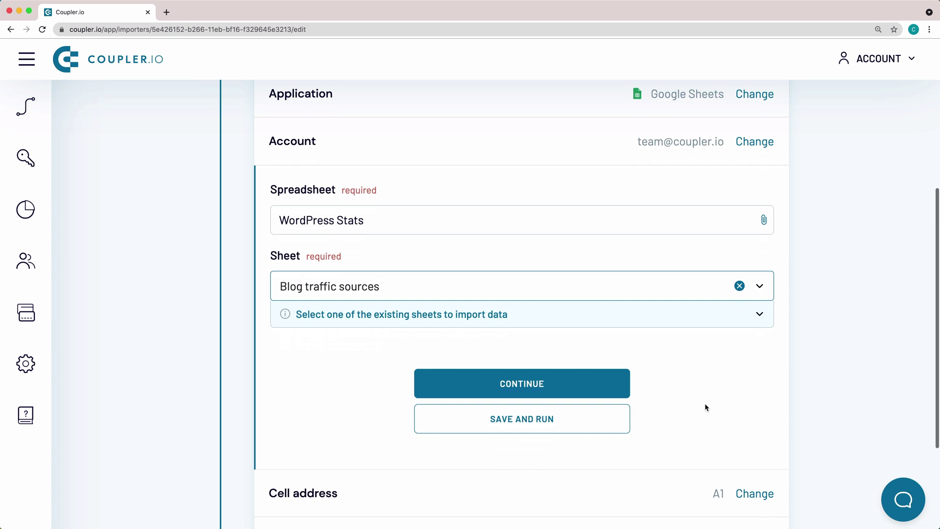
click(598, 386)
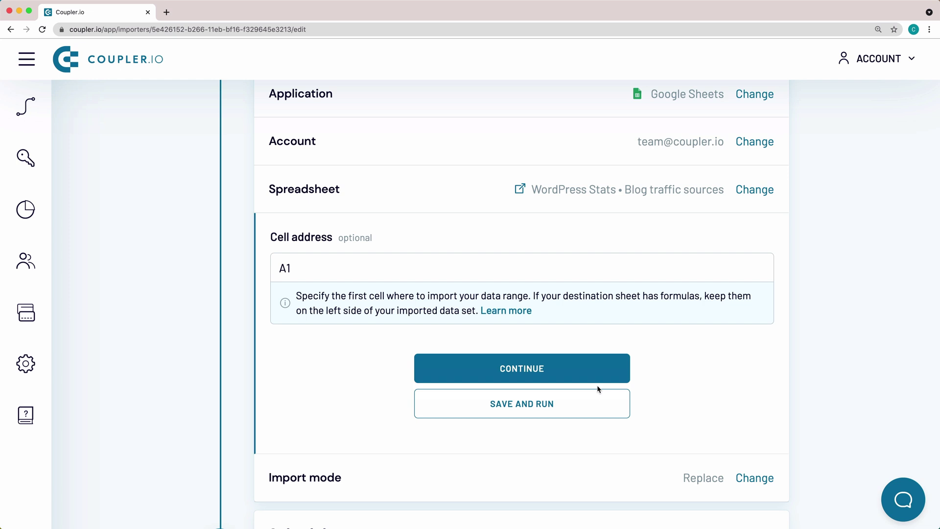
click(598, 384)
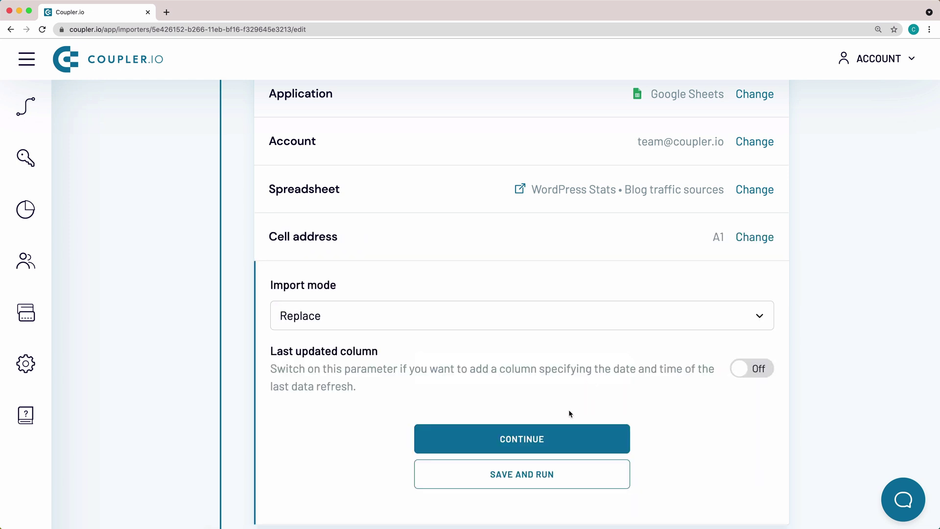
- Keep Replace import mode and turn on automatic data refresh
click(569, 412)
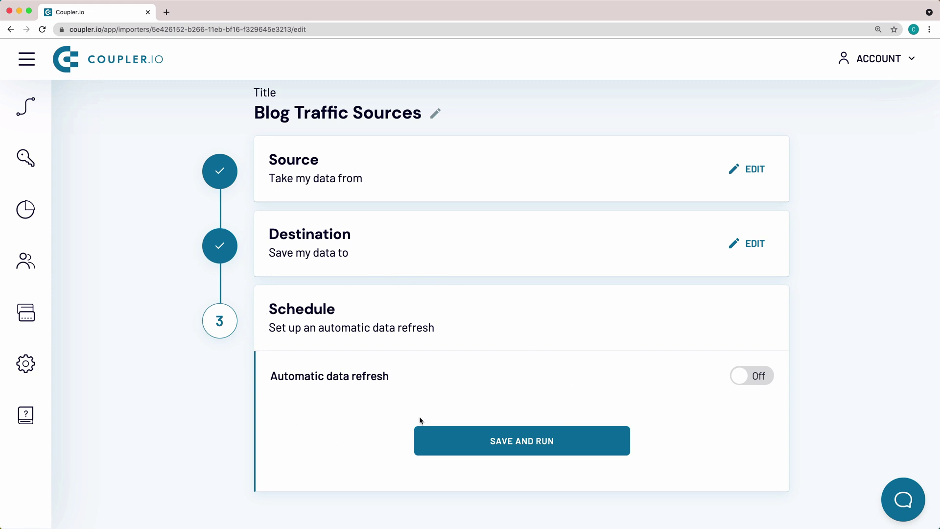
click(764, 380)
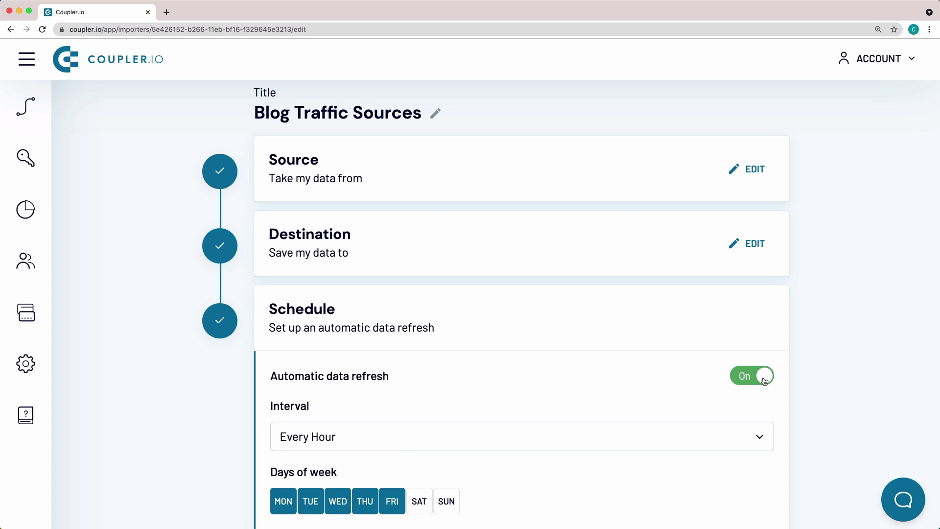
scroll(765, 363, down, 2)
scroll(765, 355, down, 1)
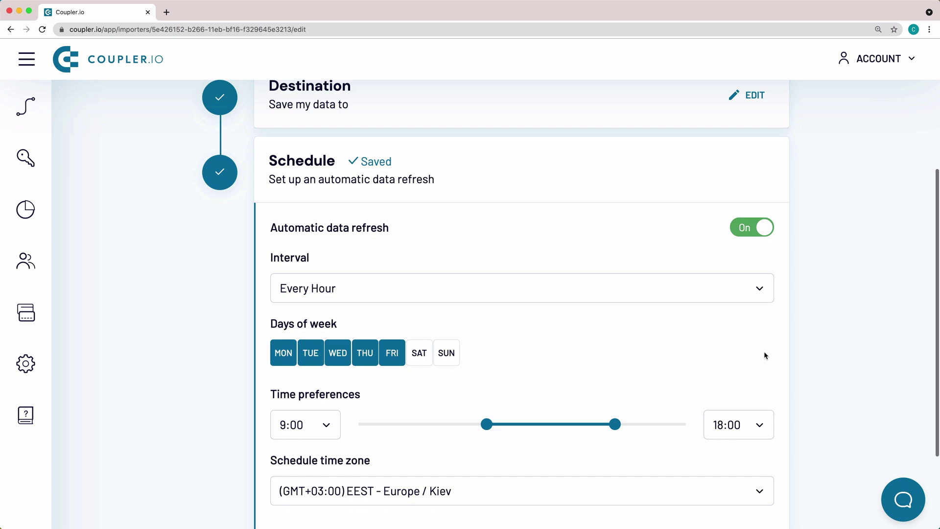
- Add Saturday and Sunday to the refresh days, then save and run the importer
click(417, 364)
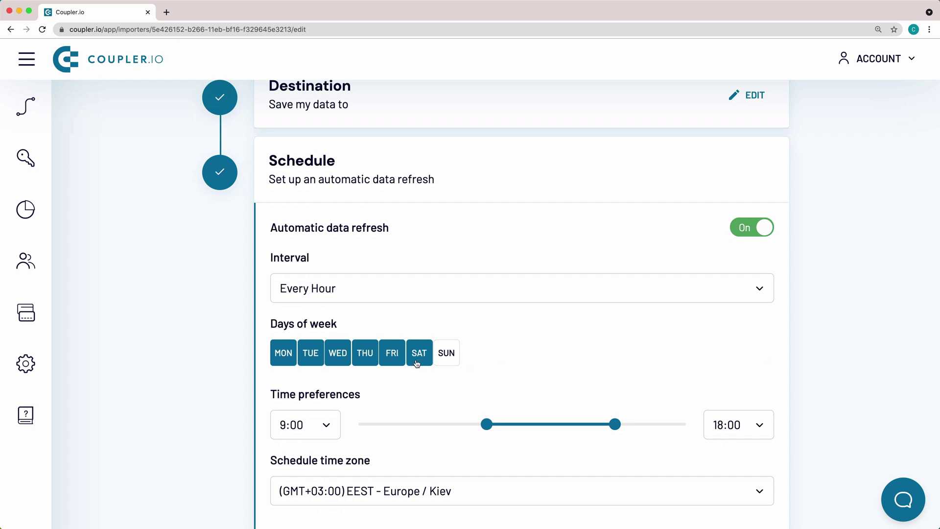
click(445, 359)
scroll(446, 359, down, 1)
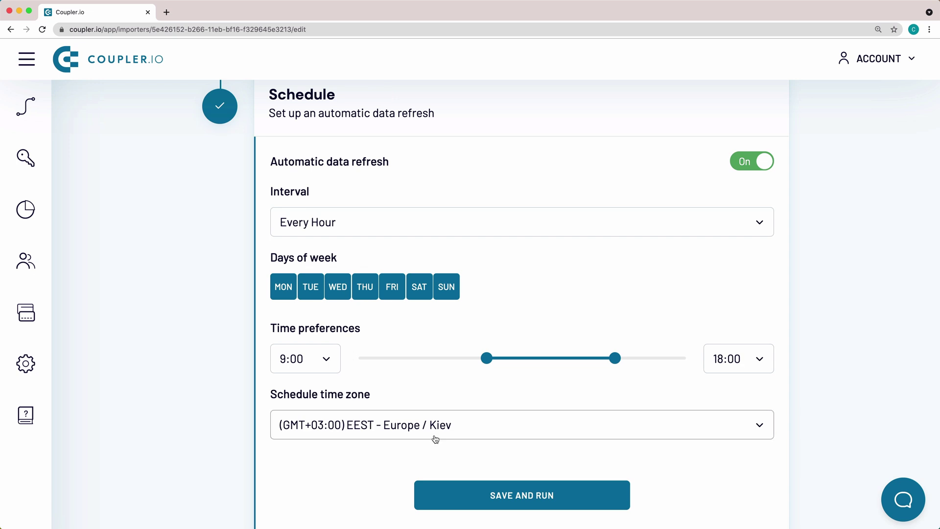
scroll(358, 425, down, 1)
click(515, 441)
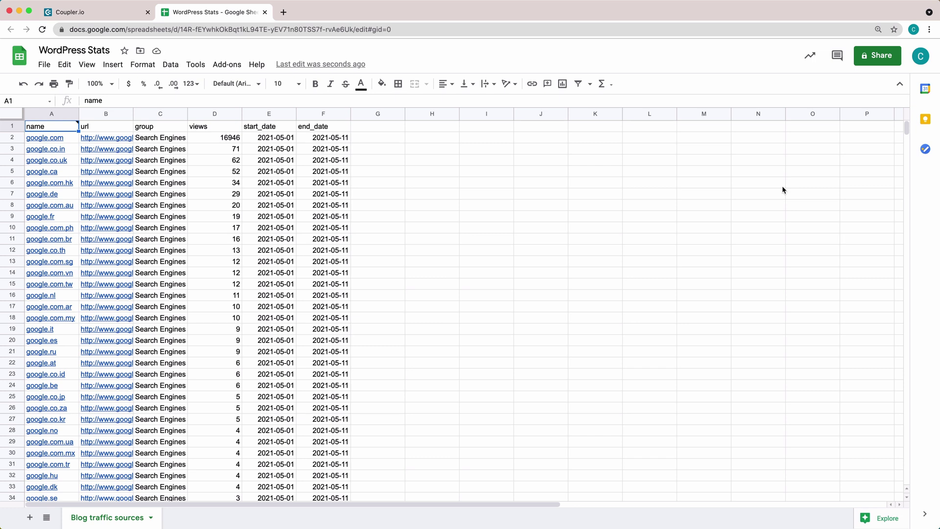
- Return to the Blog Traffic Sources importer showing 191 rows and open the support chat
click(100, 19)
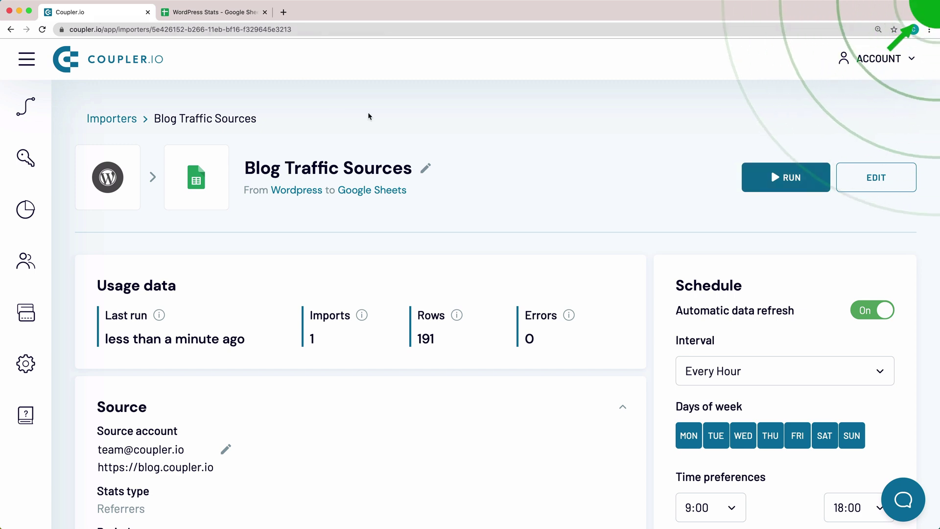
click(916, 500)
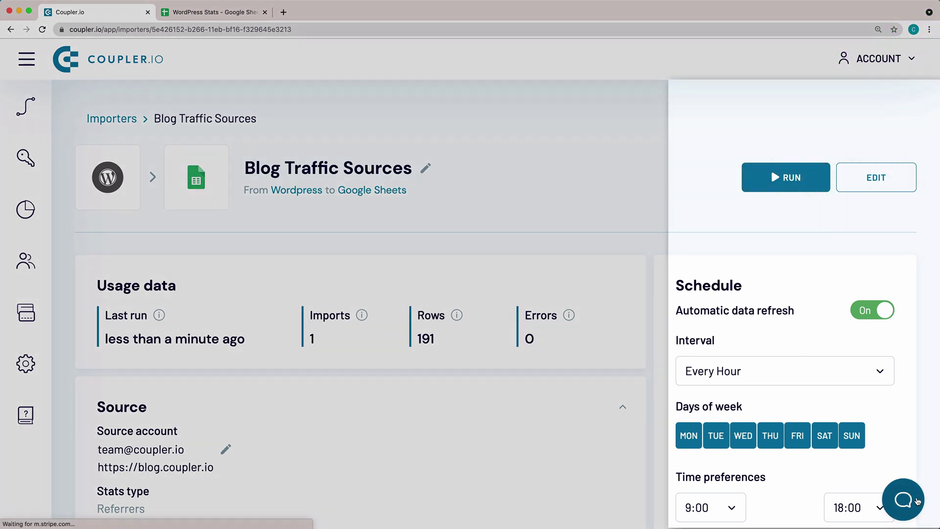